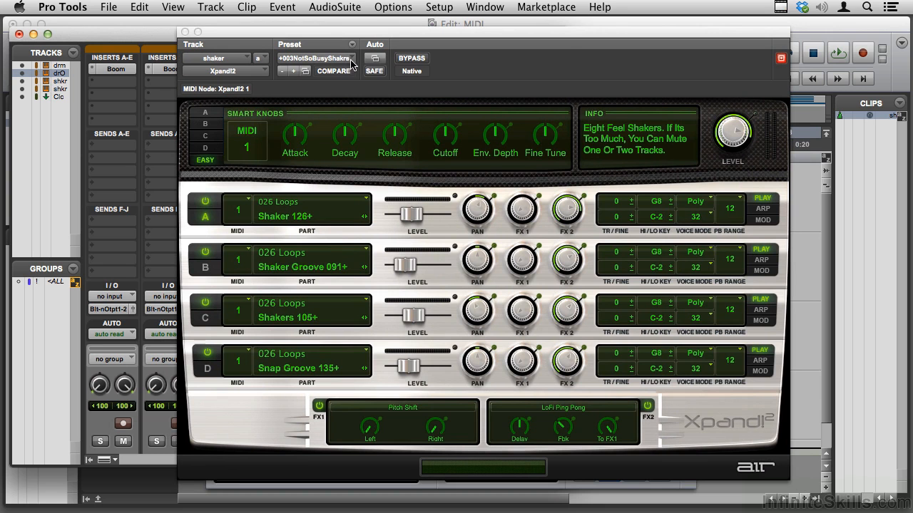
Browse the 03 Huge Pads presets of the shaker track's Xpand!2 without choosing one, and close the plug-in window
{"action": "left_click", "coordinate": [352, 62]}
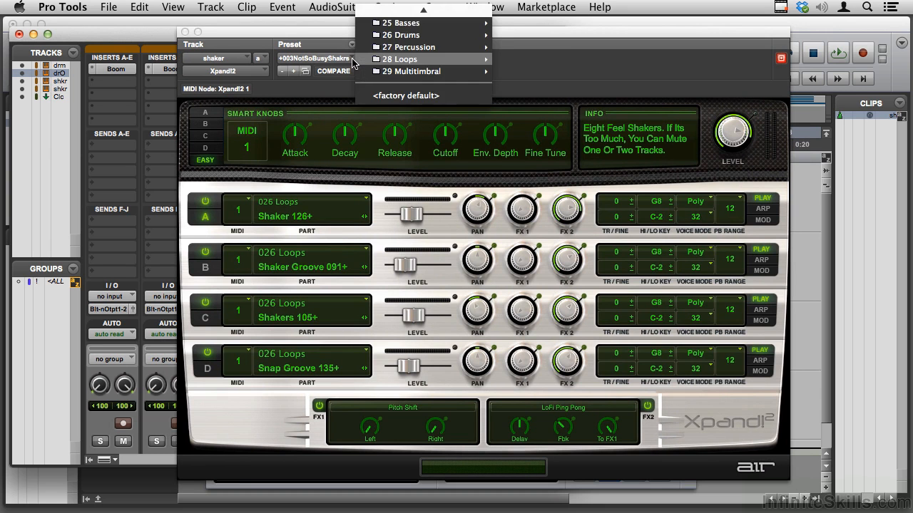
{"action": "mouse_move", "coordinate": [407, 38]}
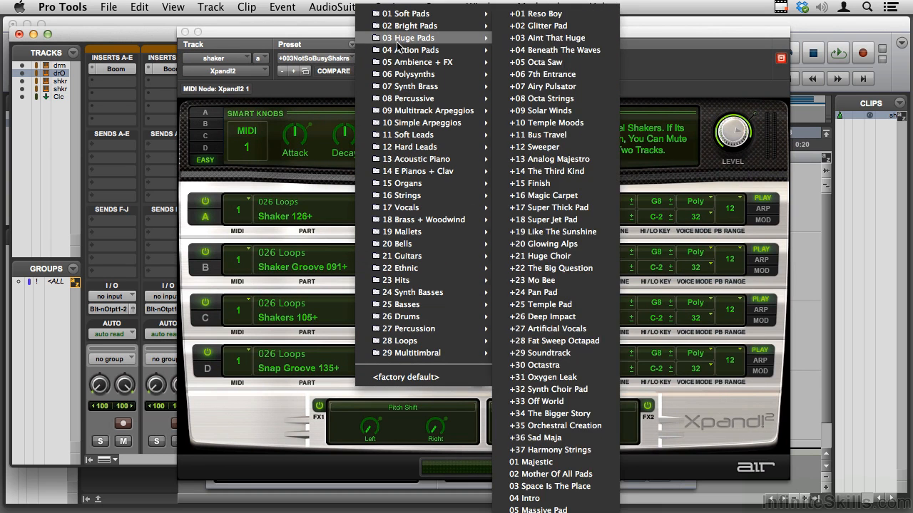
{"action": "scroll", "coordinate": [565, 404], "scroll_direction": "down", "scroll_amount": 5}
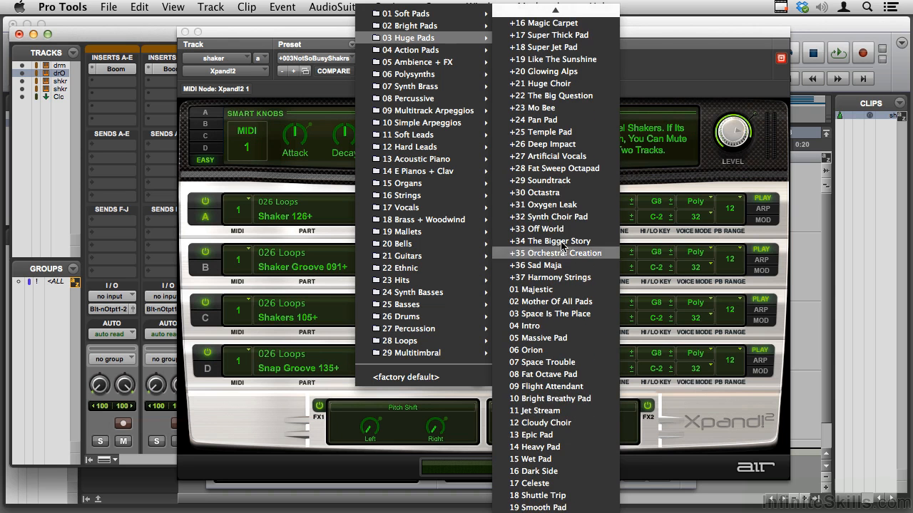
{"action": "mouse_move", "coordinate": [555, 10]}
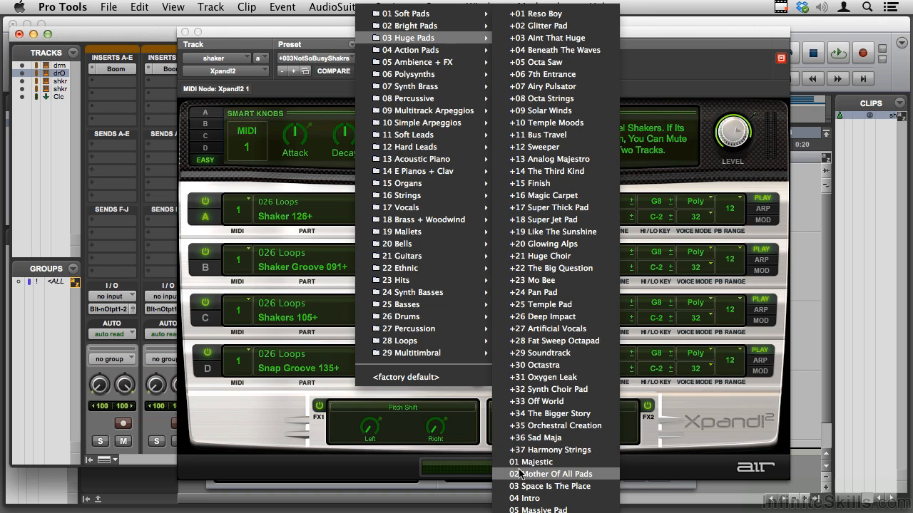
{"action": "mouse_move", "coordinate": [525, 512]}
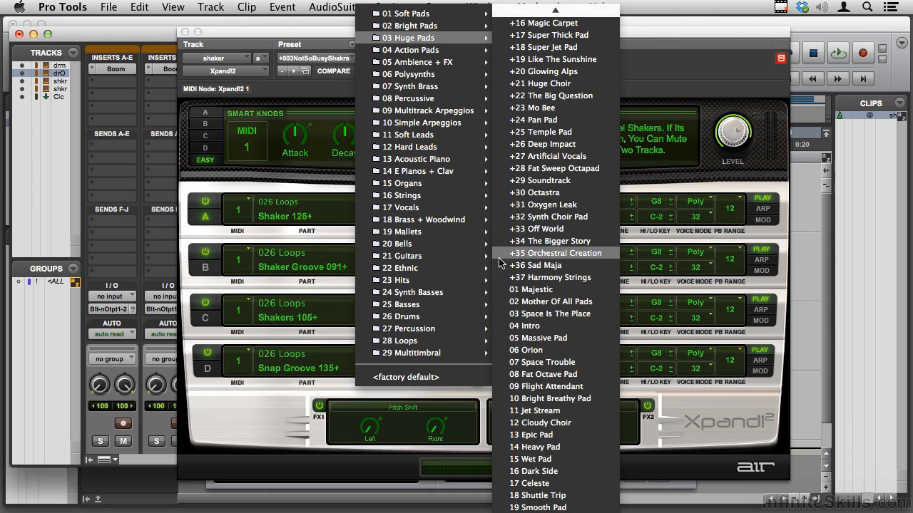
{"action": "mouse_move", "coordinate": [430, 62]}
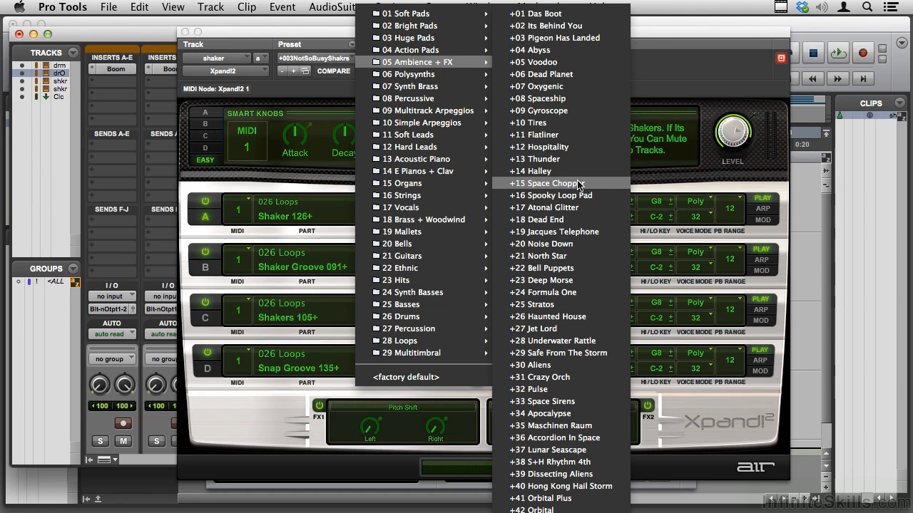
{"action": "left_click", "coordinate": [339, 30]}
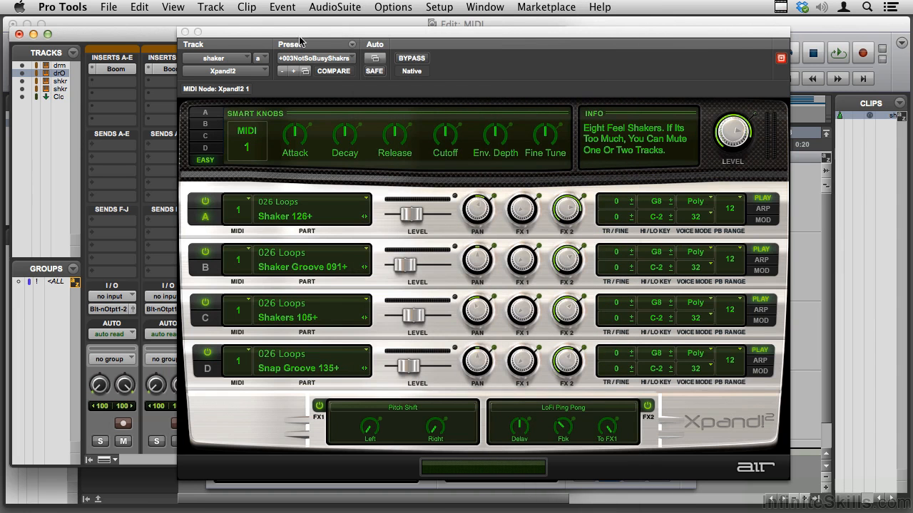
{"action": "left_click", "coordinate": [185, 33]}
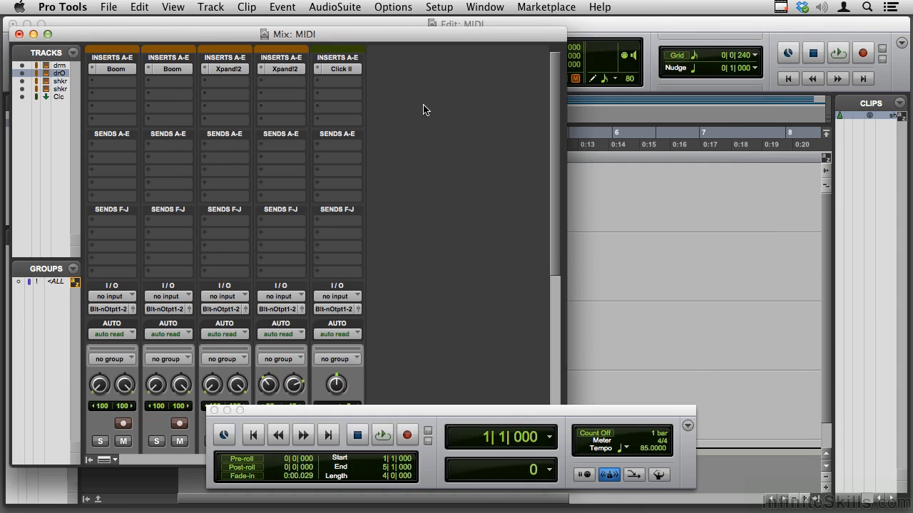
Create one new stereo instrument track
{"action": "key", "text": "super+shift+n"}
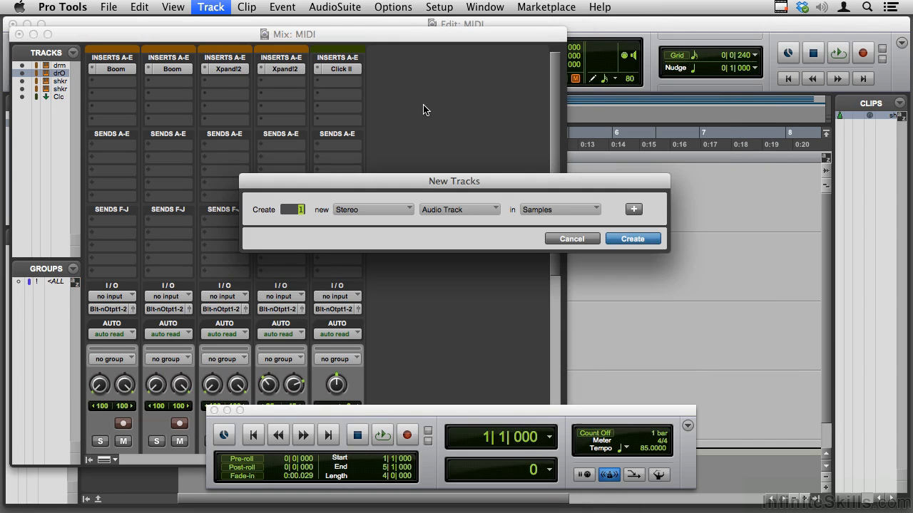
{"action": "key", "text": "super+Up"}
{"action": "key", "text": "Return"}
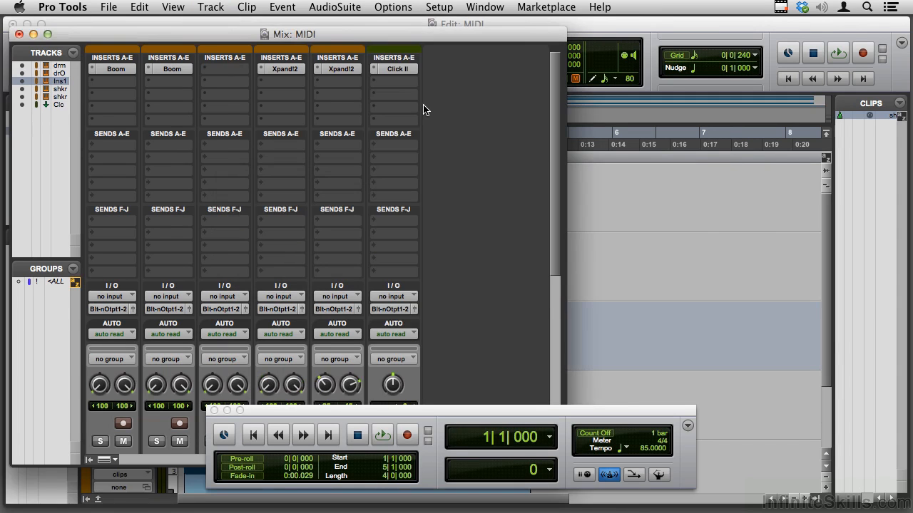
Insert the stereo Xpand!2 instrument as a multichannel plug-in on the first insert of the new track
{"action": "left_click", "coordinate": [213, 70]}
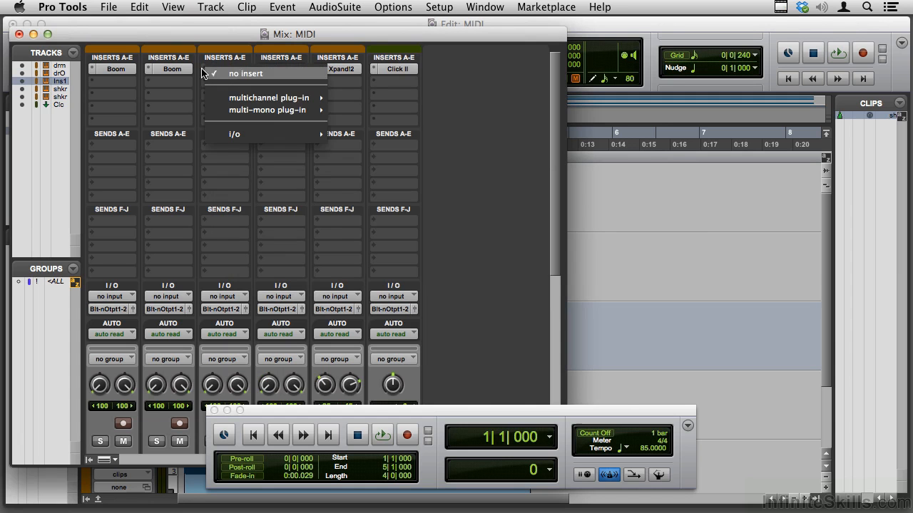
{"action": "mouse_move", "coordinate": [236, 97]}
{"action": "mouse_move", "coordinate": [373, 210]}
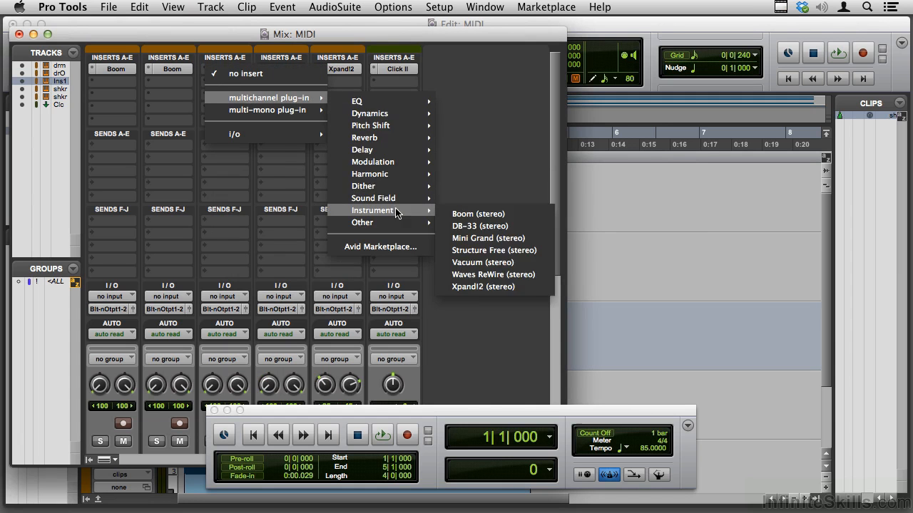
{"action": "left_click", "coordinate": [471, 290]}
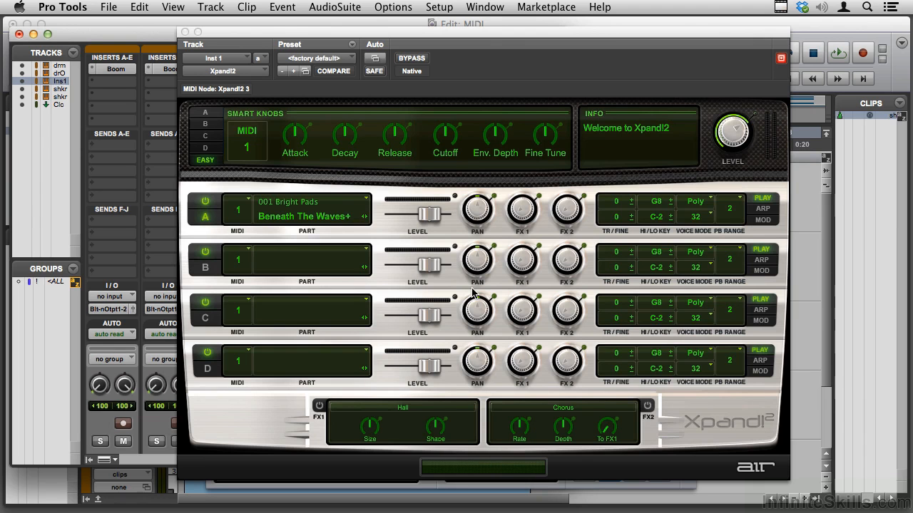
Load the 01 Glockenspiel preset into Xpand!2 on the new instrument track
{"action": "left_click", "coordinate": [353, 59]}
{"action": "mouse_move", "coordinate": [384, 54]}
{"action": "left_click", "coordinate": [563, 318]}
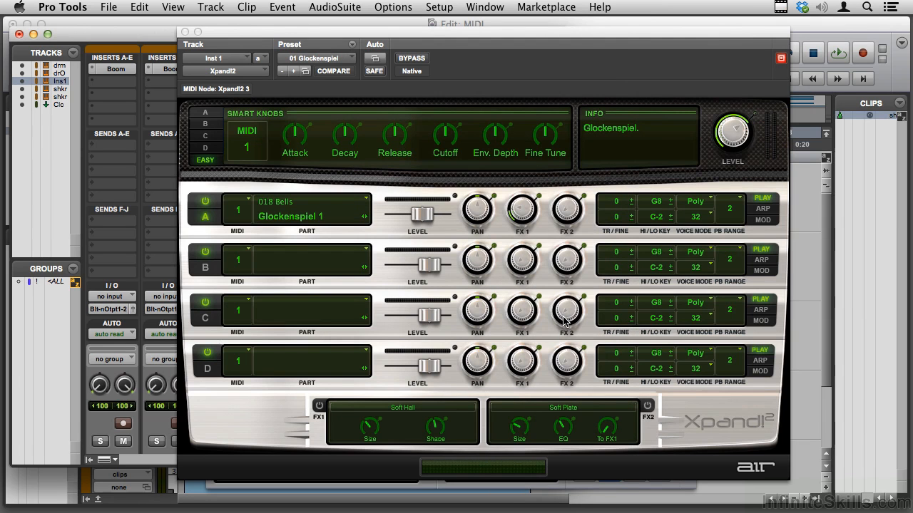
Start saving the Glockenspiel settings as a new preset and look through the Xpand!2 settings folder
{"action": "left_click", "coordinate": [352, 46]}
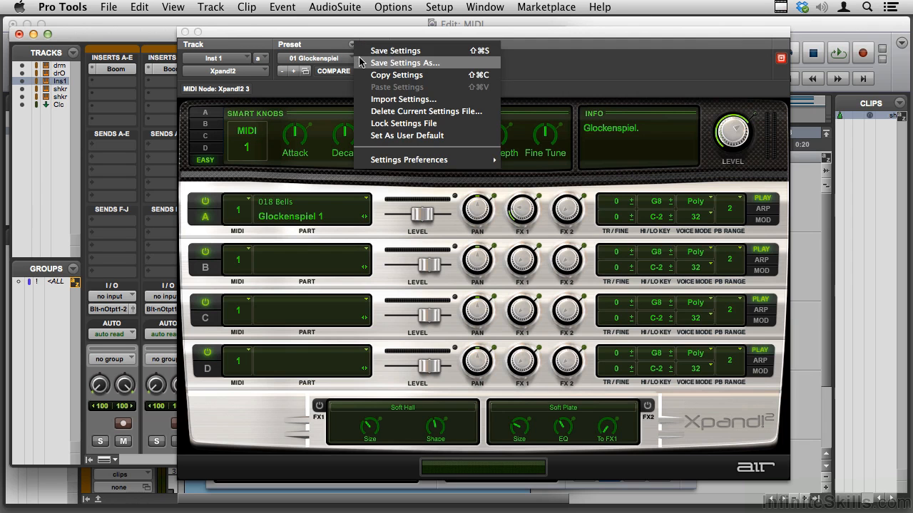
{"action": "left_click", "coordinate": [361, 63]}
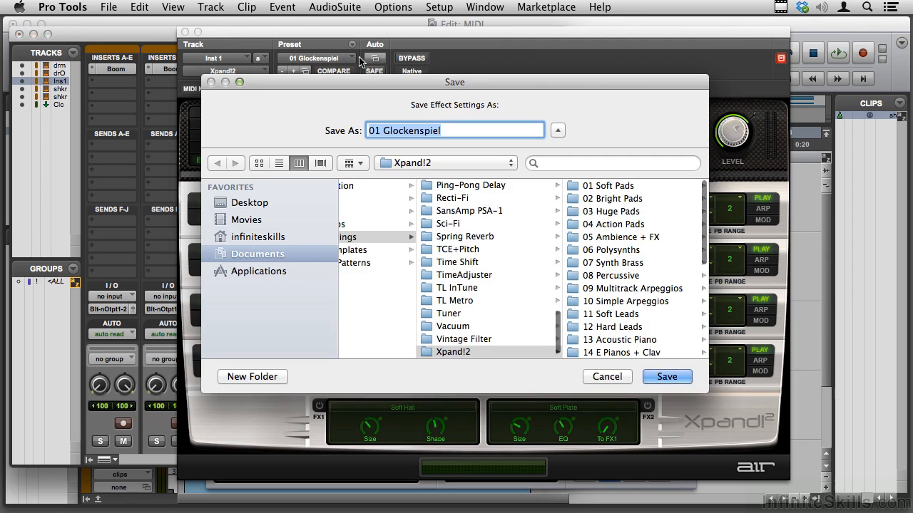
{"action": "scroll", "coordinate": [464, 257], "scroll_direction": "down", "scroll_amount": 1}
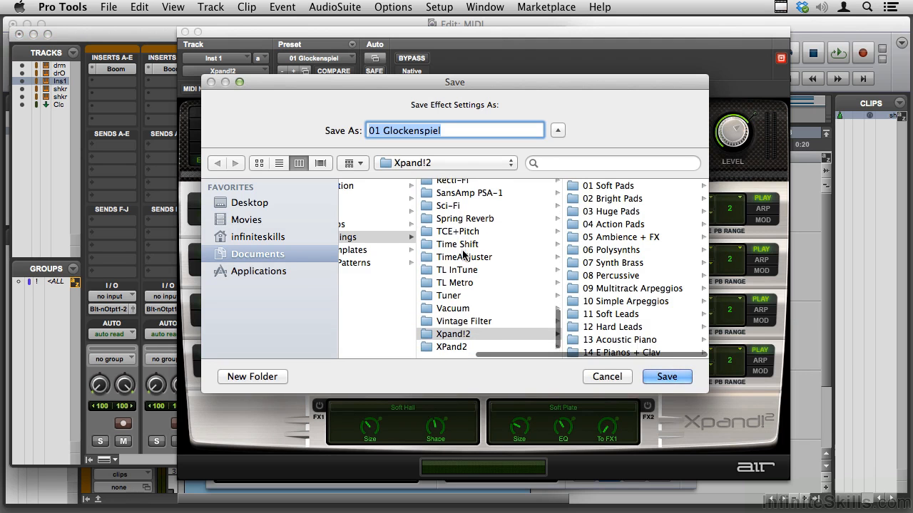
{"action": "scroll", "coordinate": [625, 287], "scroll_direction": "down", "scroll_amount": 5}
{"action": "scroll", "coordinate": [626, 287], "scroll_direction": "up", "scroll_amount": 4}
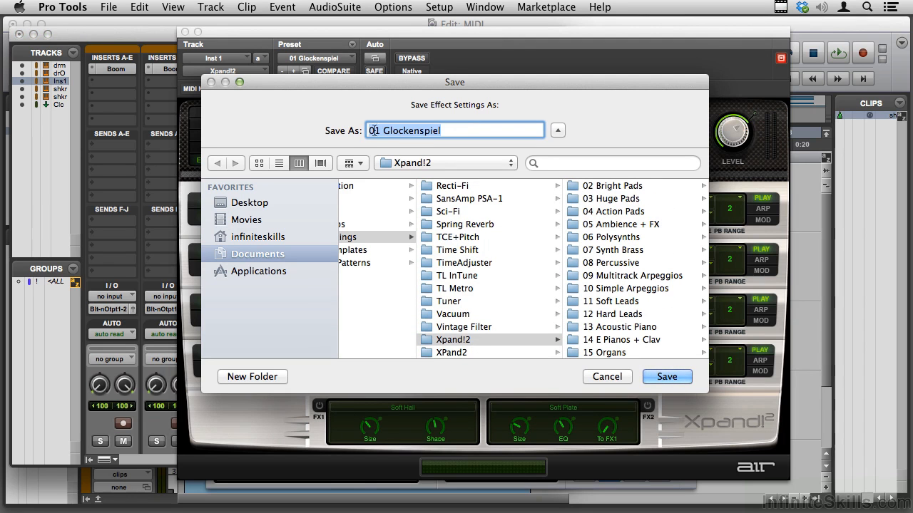
Try to save the settings under the name **01 Glockenspiel
{"action": "left_click", "coordinate": [370, 130]}
{"action": "type", "text": "**"}
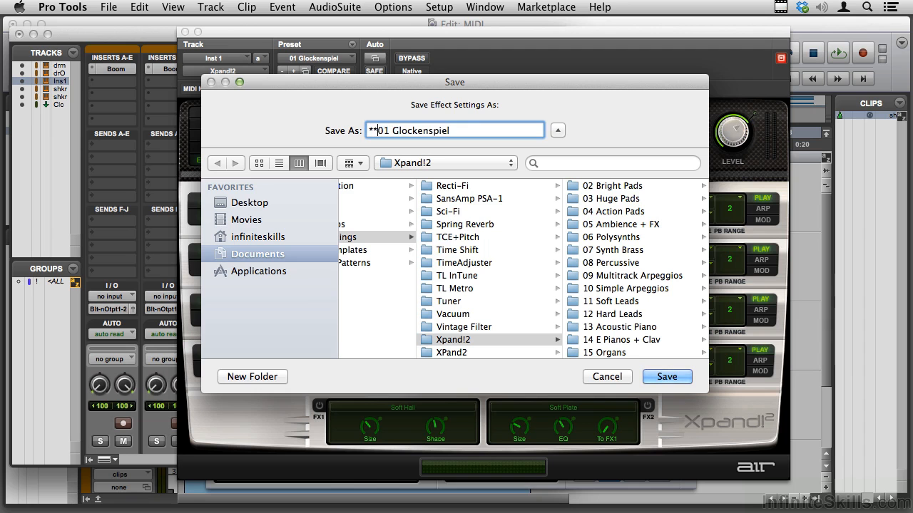
{"action": "key", "text": "Return"}
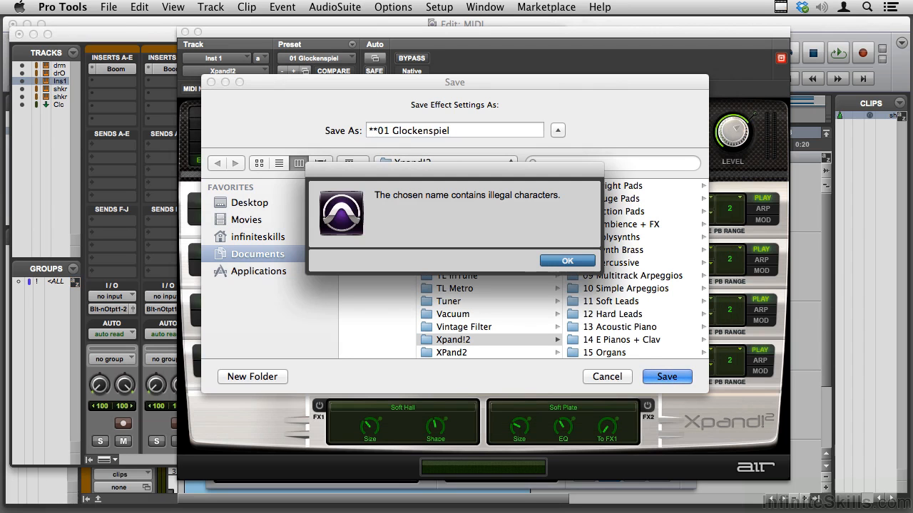
{"action": "left_click", "coordinate": [549, 262]}
Replace the asterisks in the file name with # and save the settings as #01 Glockenspiel
{"action": "left_click", "coordinate": [381, 131]}
{"action": "key", "text": "BackSpace"}
{"action": "key", "text": "BackSpace"}
{"action": "type", "text": "#"}
{"action": "key", "text": "Return"}
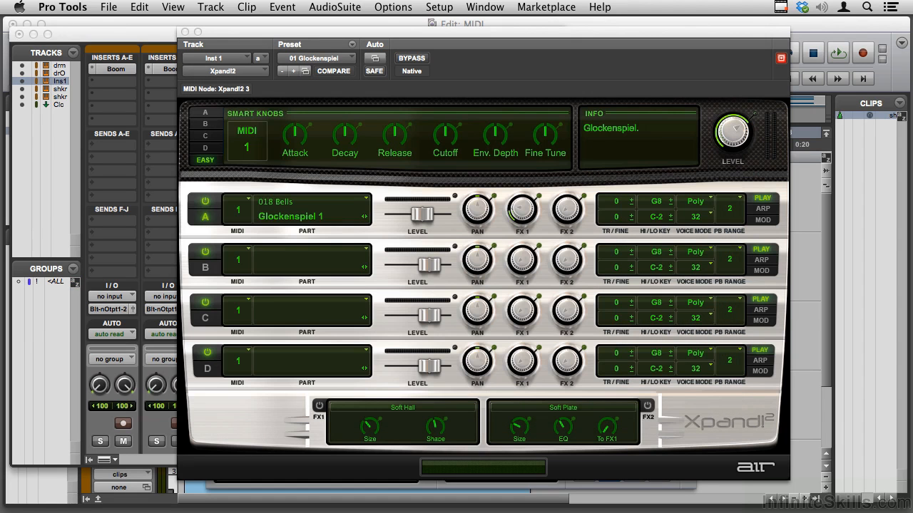
Check where the saved #01 Glockenspiel preset is placed in the Xpand!2 preset list
{"action": "left_click", "coordinate": [349, 62]}
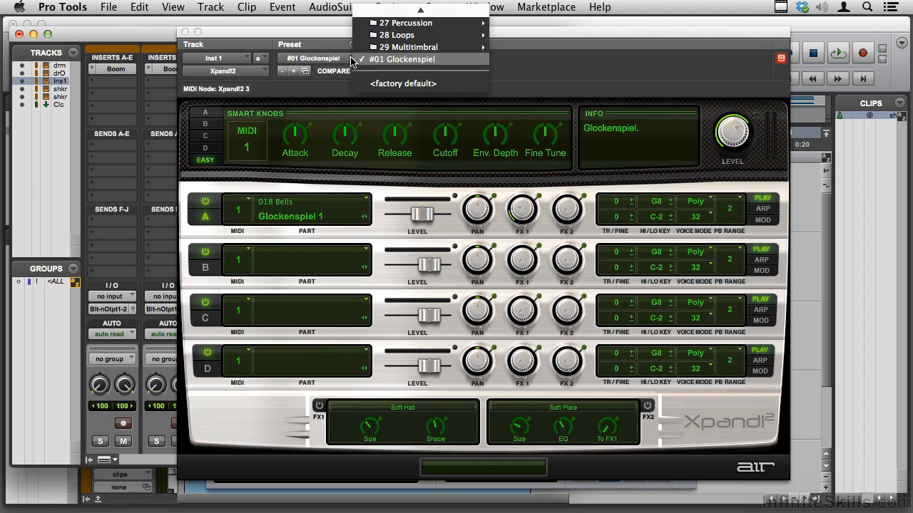
{"action": "scroll", "coordinate": [400, 61], "scroll_direction": "up", "scroll_amount": 10}
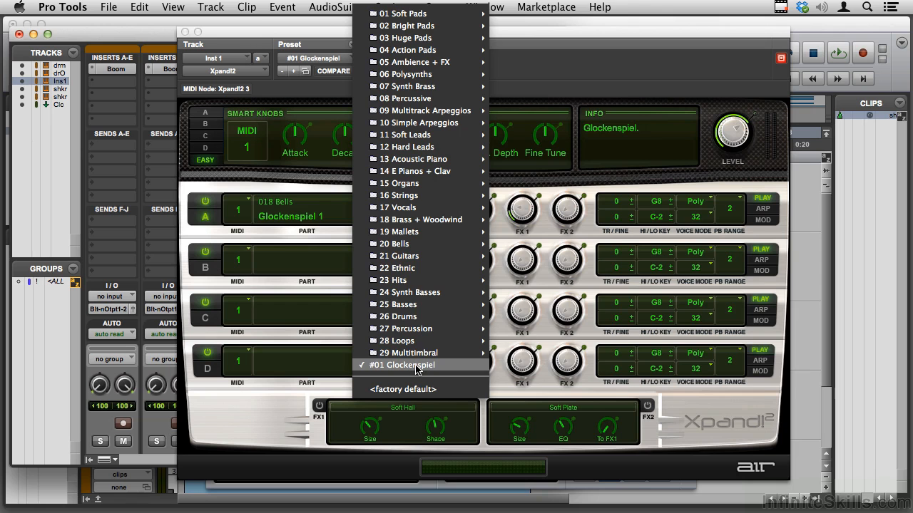
Browse the 01 Soft Pads folder in the Xpand!2 preset browser window, and cancel out of it
{"action": "left_click", "coordinate": [305, 72]}
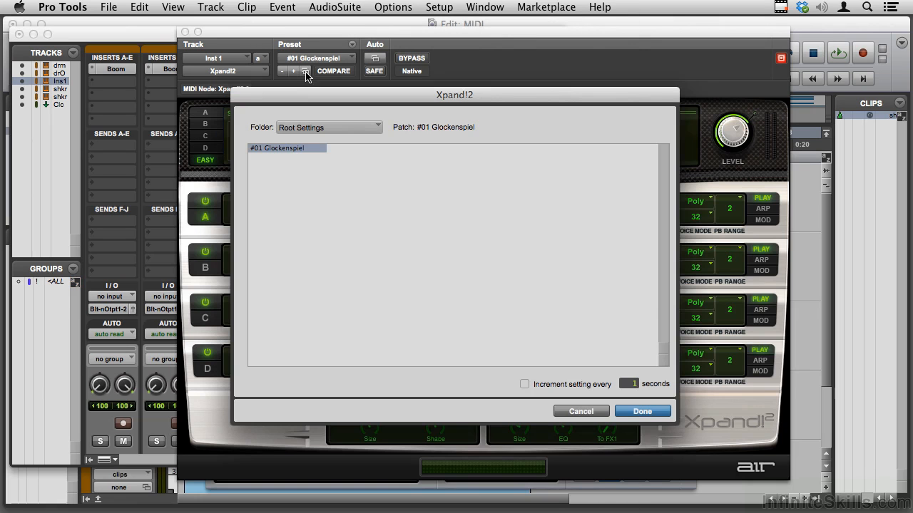
{"action": "left_click", "coordinate": [346, 128]}
{"action": "mouse_move", "coordinate": [397, 133]}
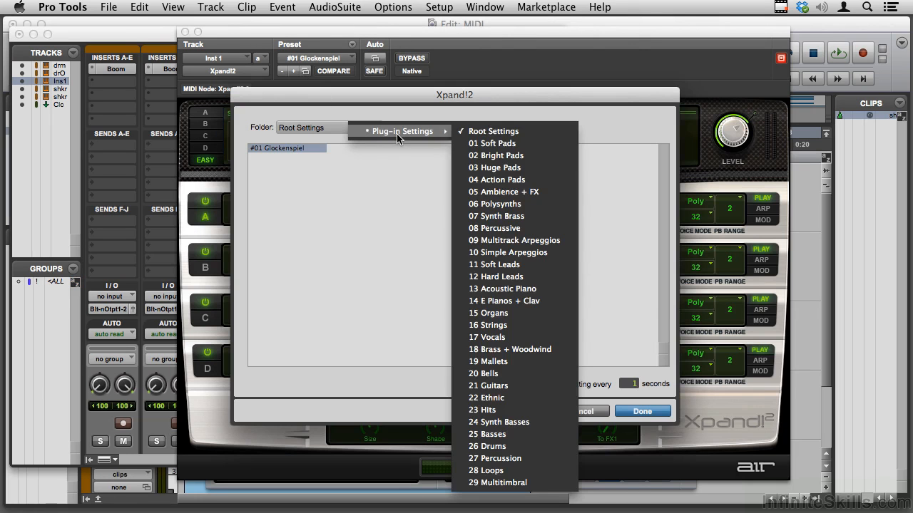
{"action": "left_click", "coordinate": [489, 145]}
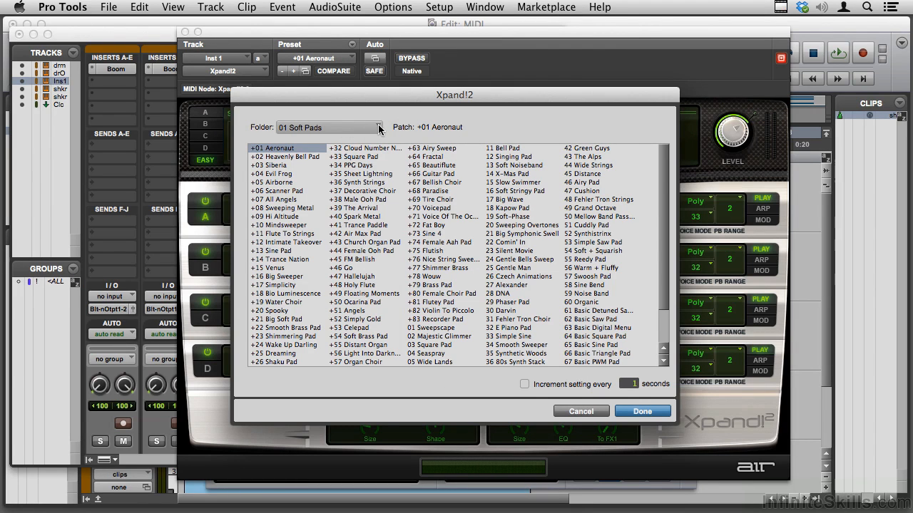
{"action": "left_click", "coordinate": [378, 128]}
{"action": "mouse_move", "coordinate": [432, 132]}
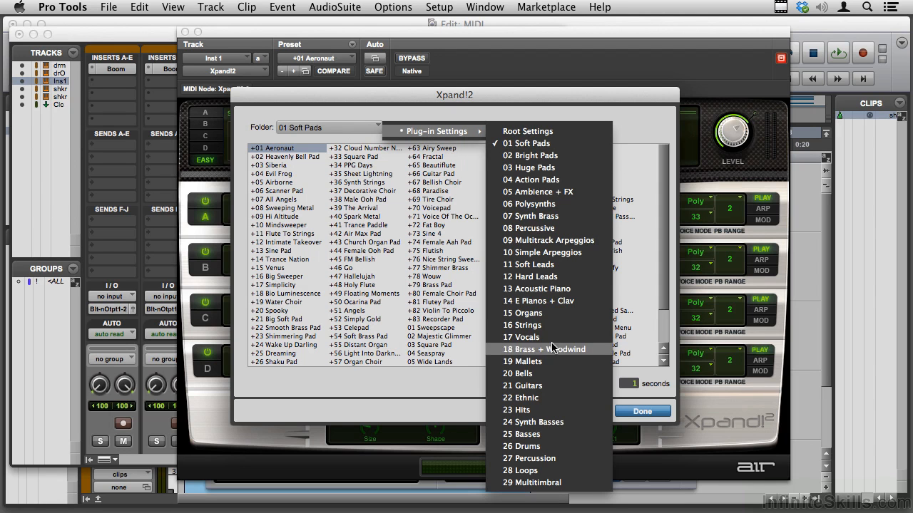
{"action": "left_click", "coordinate": [414, 103]}
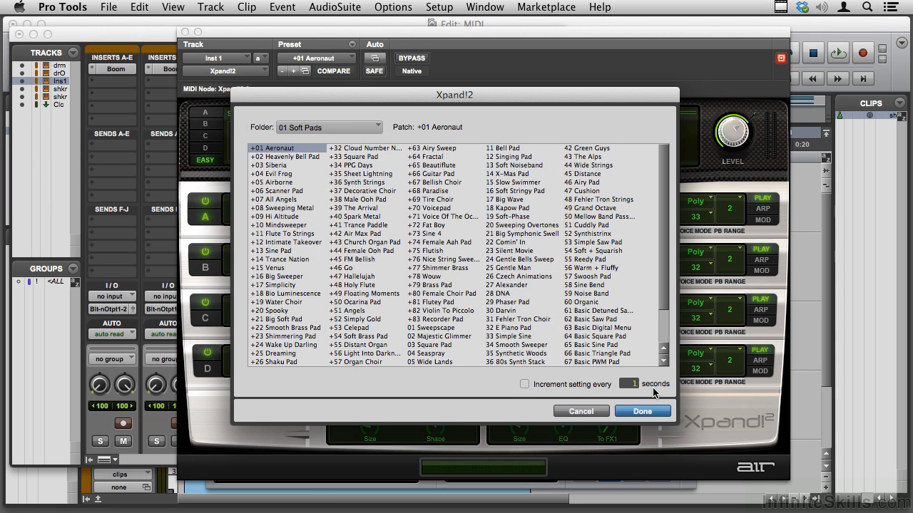
{"action": "left_click", "coordinate": [580, 412]}
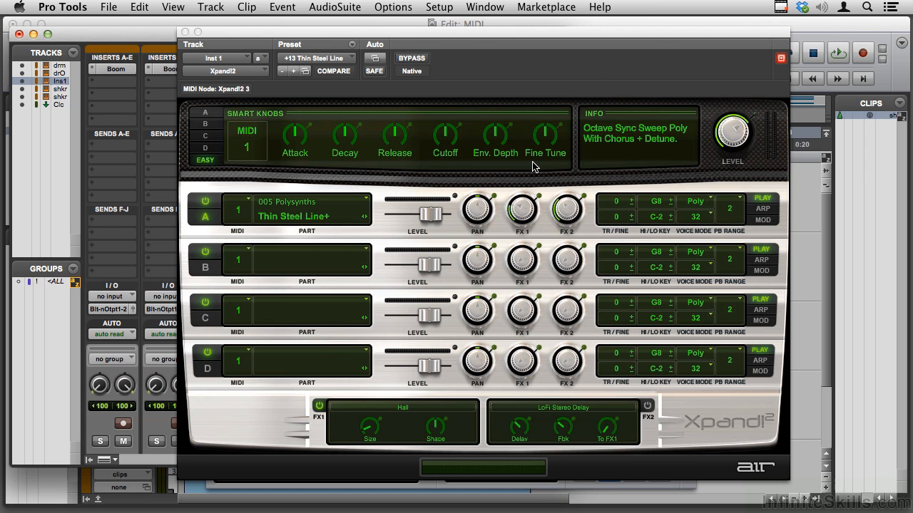
Load the +17 Drama Strings preset from the 16 Strings folder into Xpand!2
{"action": "left_click", "coordinate": [351, 60]}
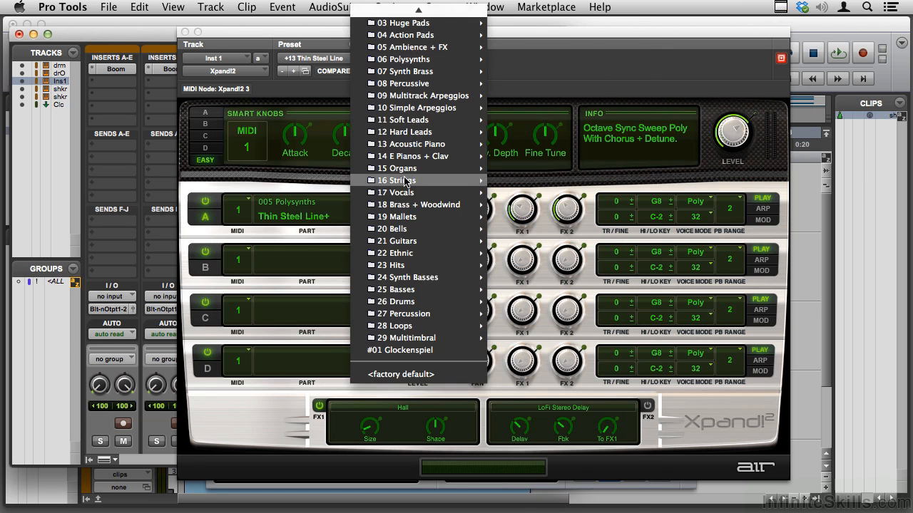
{"action": "mouse_move", "coordinate": [451, 179]}
{"action": "left_click", "coordinate": [548, 209]}
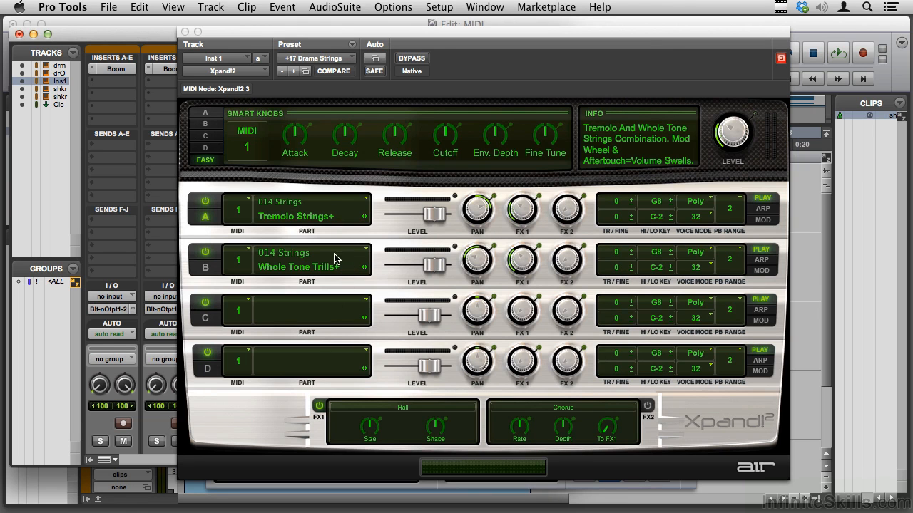
Examine the sound categories available for part A of Xpand!2, including 005 Polysynths and 008 Hard Leads
{"action": "left_click", "coordinate": [365, 201]}
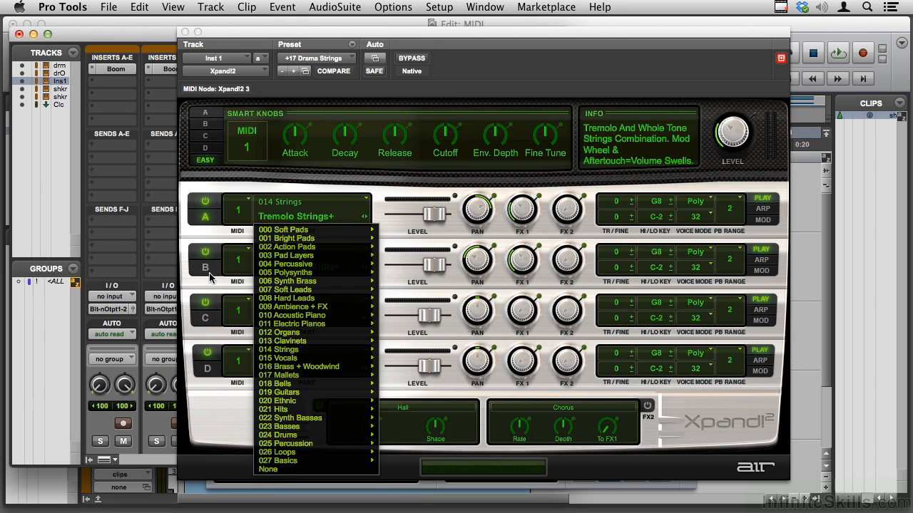
{"action": "mouse_move", "coordinate": [335, 341]}
{"action": "mouse_move", "coordinate": [341, 392]}
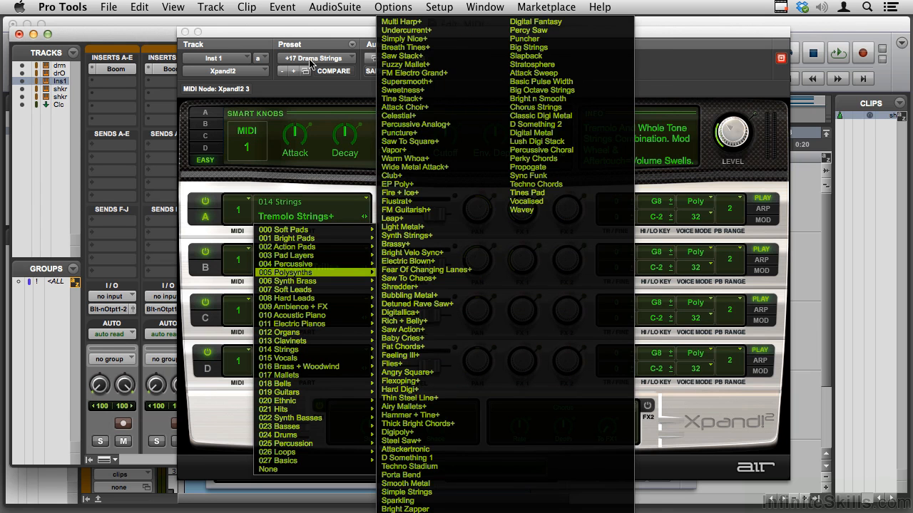
{"action": "mouse_move", "coordinate": [294, 412]}
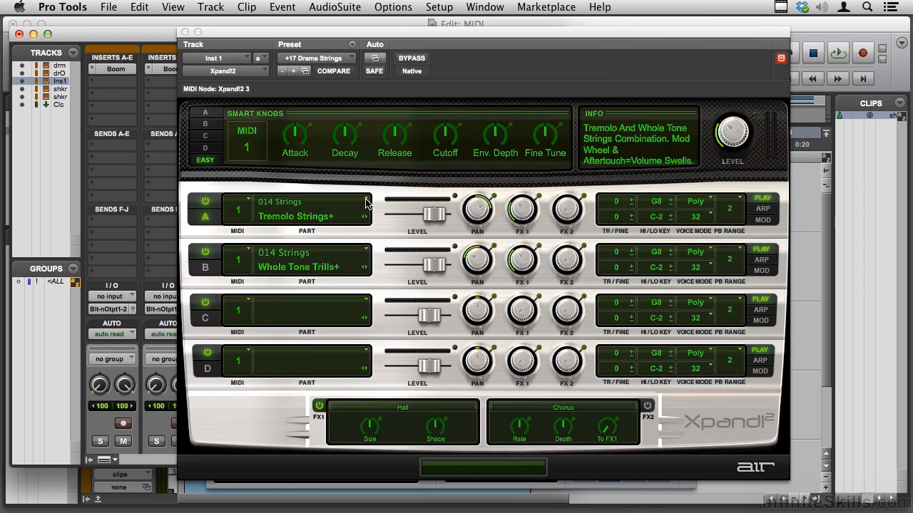
{"action": "left_click", "coordinate": [366, 204]}
{"action": "mouse_move", "coordinate": [340, 305]}
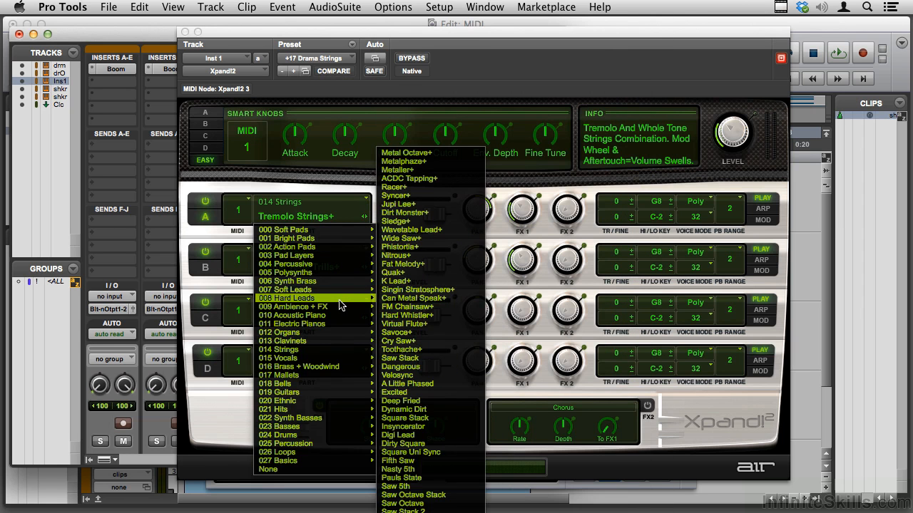